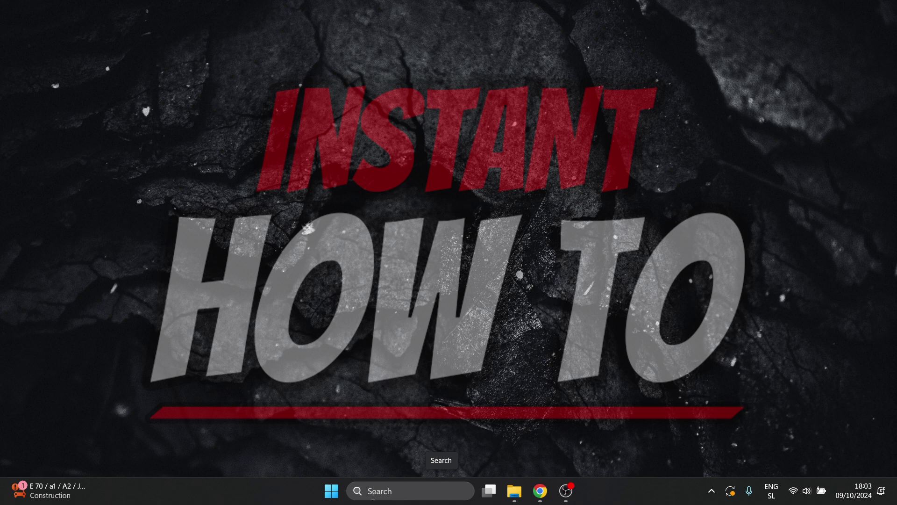
- Search Windows for 'allow an app through Windows Firewall' and launch the Best match
left_click(429, 495)
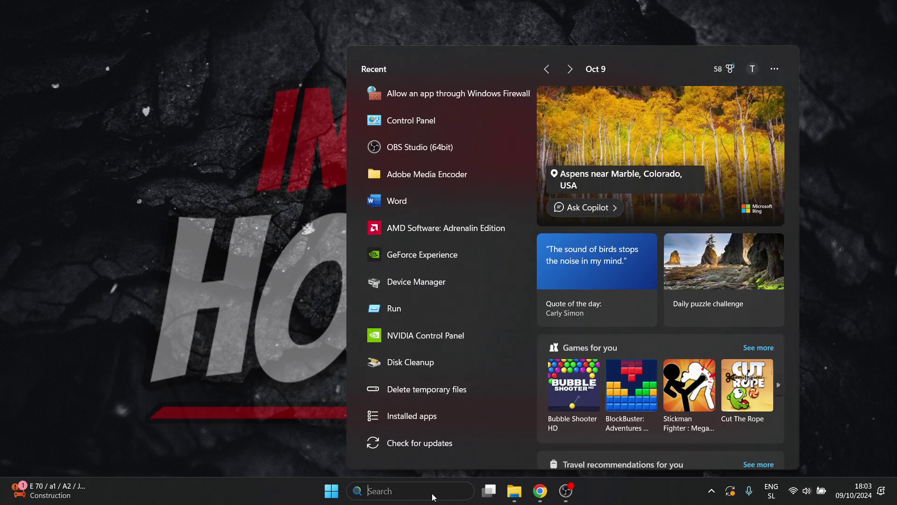
type("allow an app through Windows Firewall")
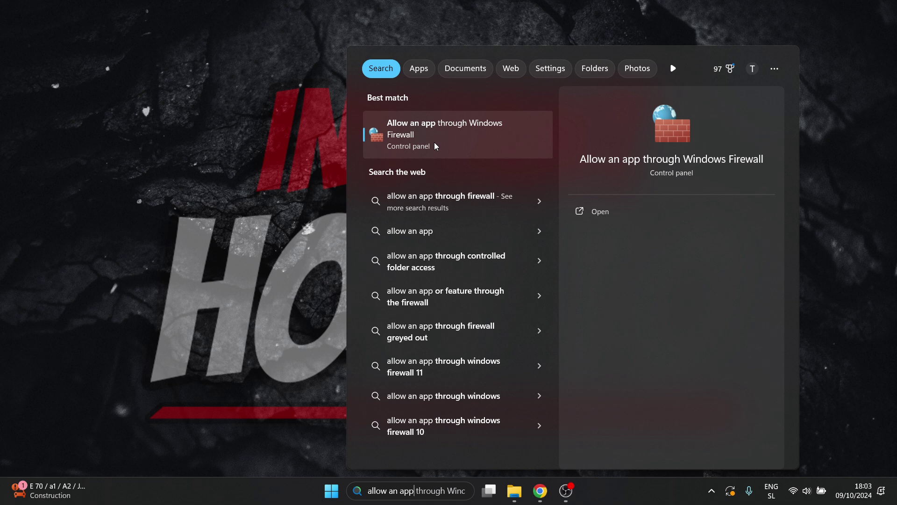
left_click(445, 137)
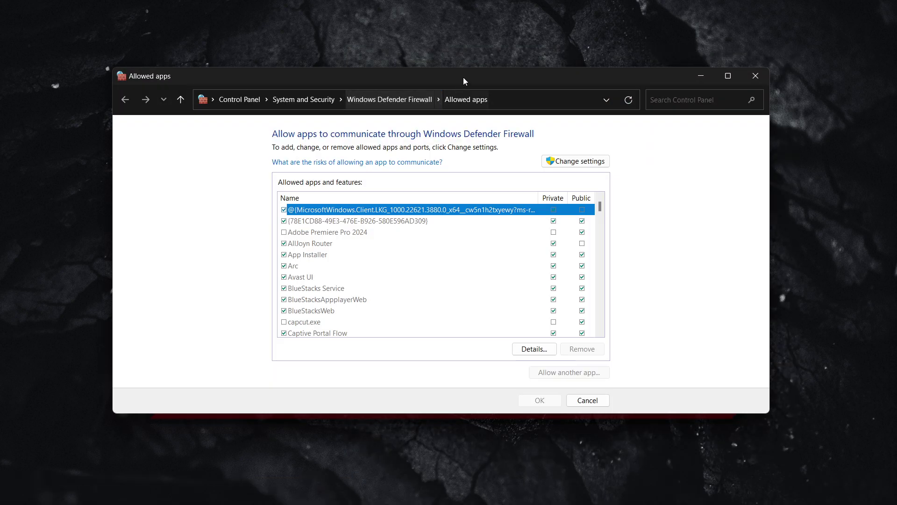
- Jump the Allowed apps list to the P entries and select Parsec
left_click_drag(464, 78, 468, 66)
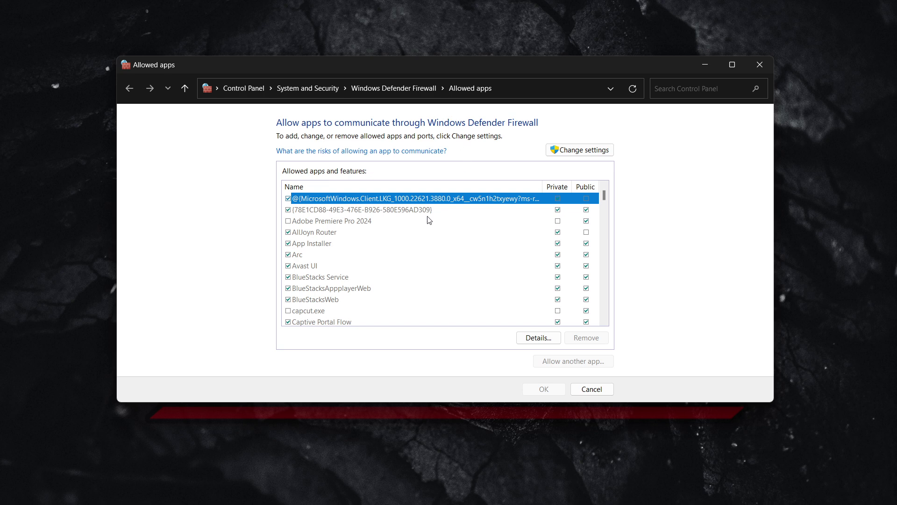
scroll(463, 224, "down", 3)
scroll(442, 224, "down", 1)
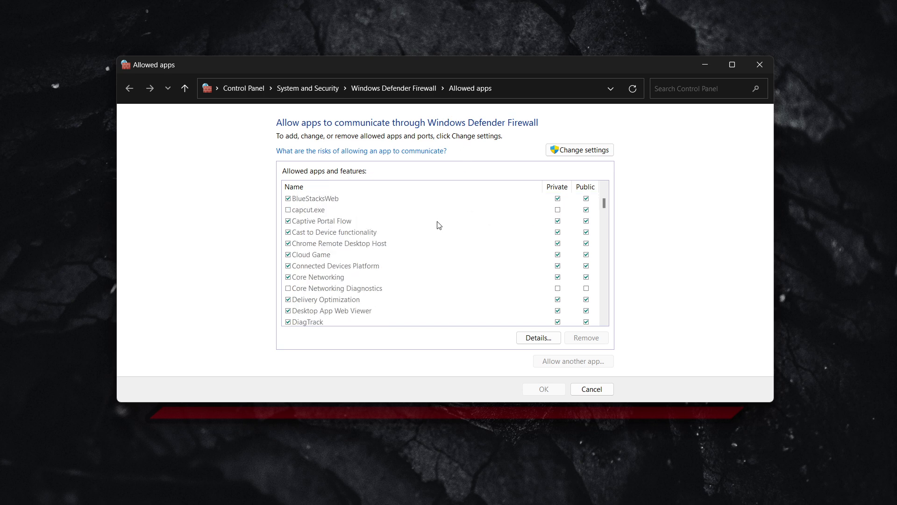
scroll(419, 237, "down", 2)
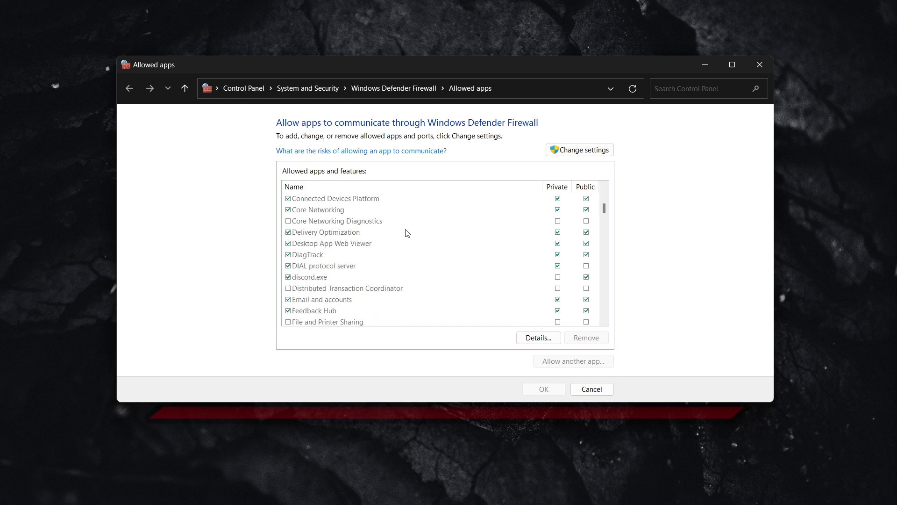
left_click(394, 232)
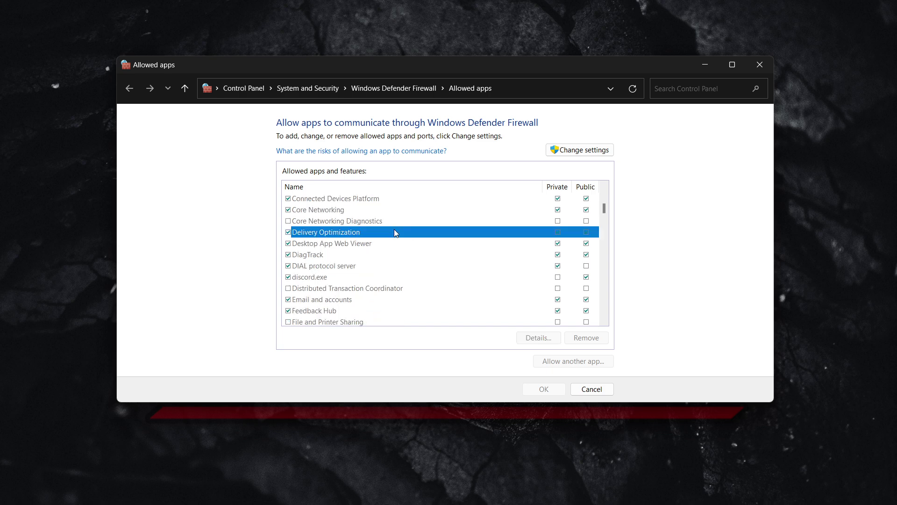
key("p")
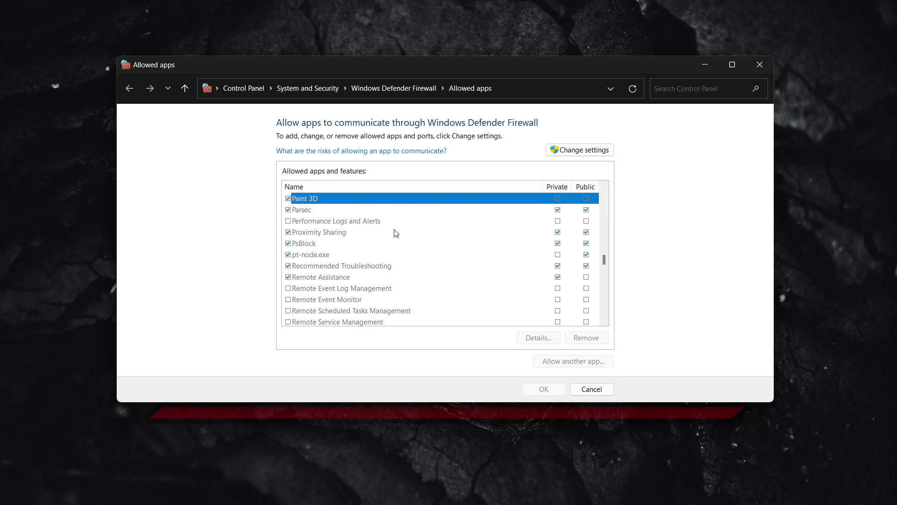
scroll(379, 239, "up", 2)
scroll(370, 252, "down", 1)
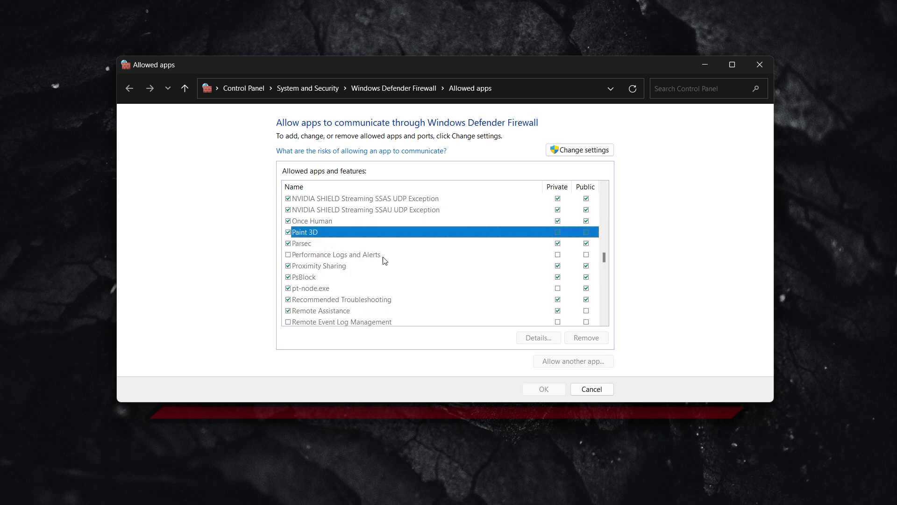
left_click(315, 246)
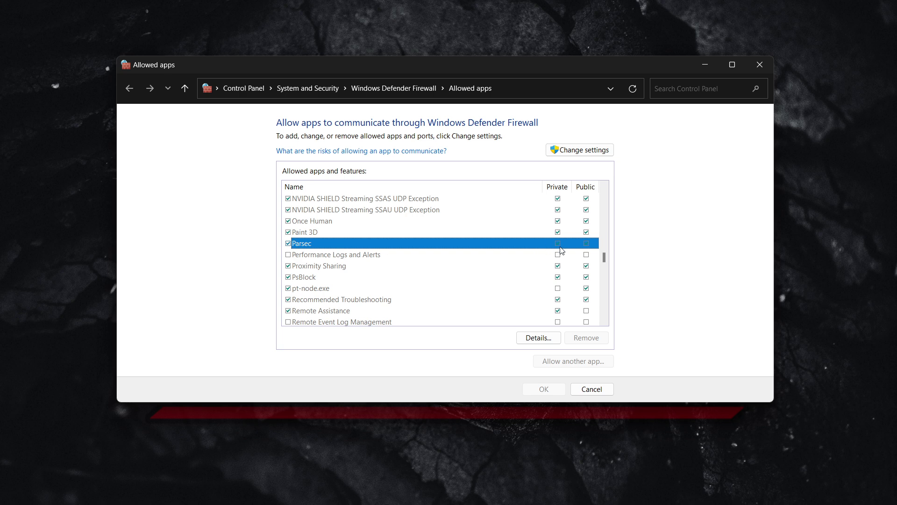
- Enable Change settings and toggle Parsec's Private and Public checkboxes, leaving both allowed
left_click(579, 150)
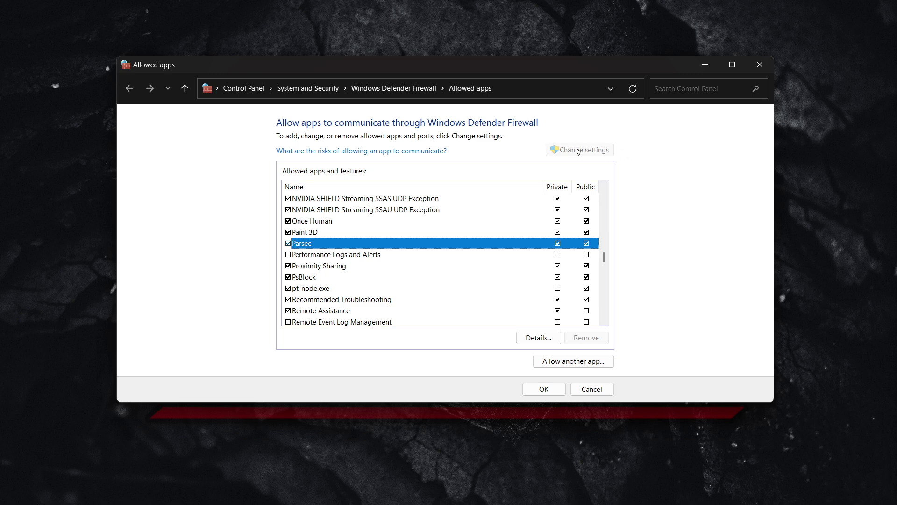
left_click(557, 243)
left_click(587, 244)
left_click(558, 244)
left_click(587, 243)
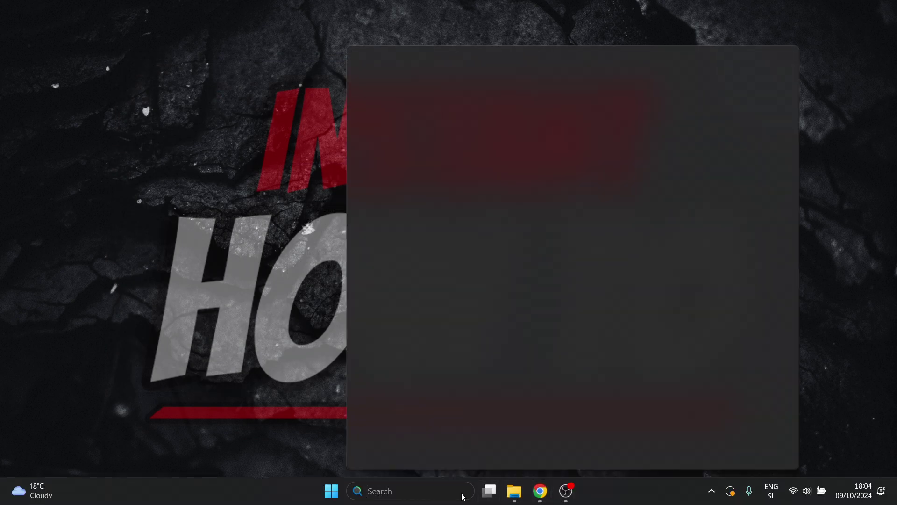
- Reopen 'Allow an app through Windows Firewall' from Recent and enable Change settings
left_click(401, 90)
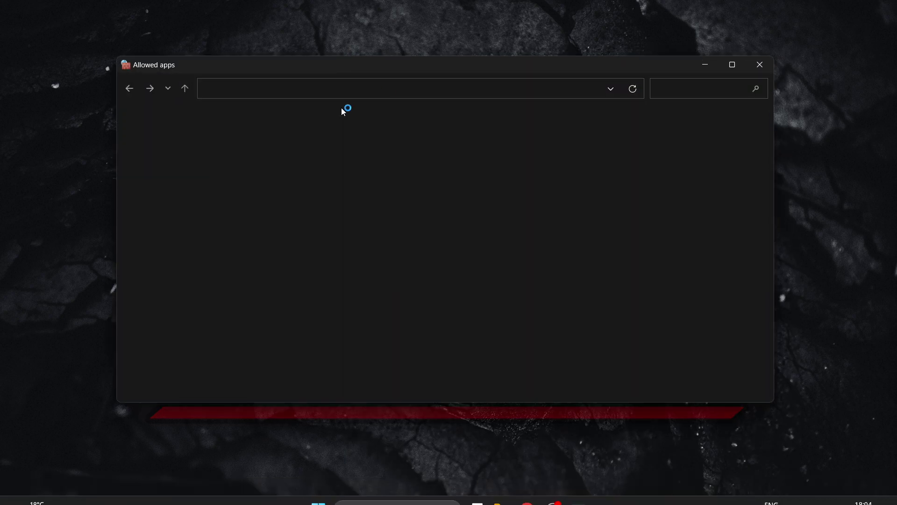
scroll(449, 211, "down", 4)
scroll(478, 247, "down", 2)
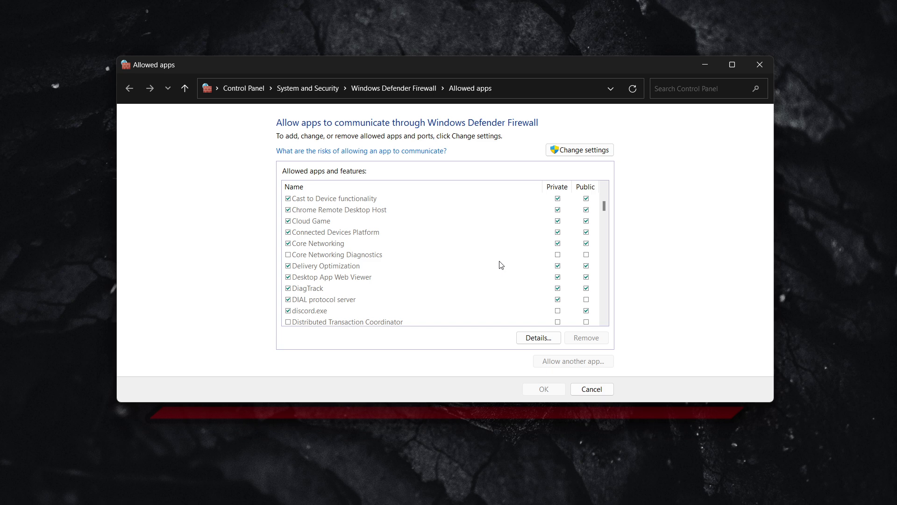
left_click(592, 152)
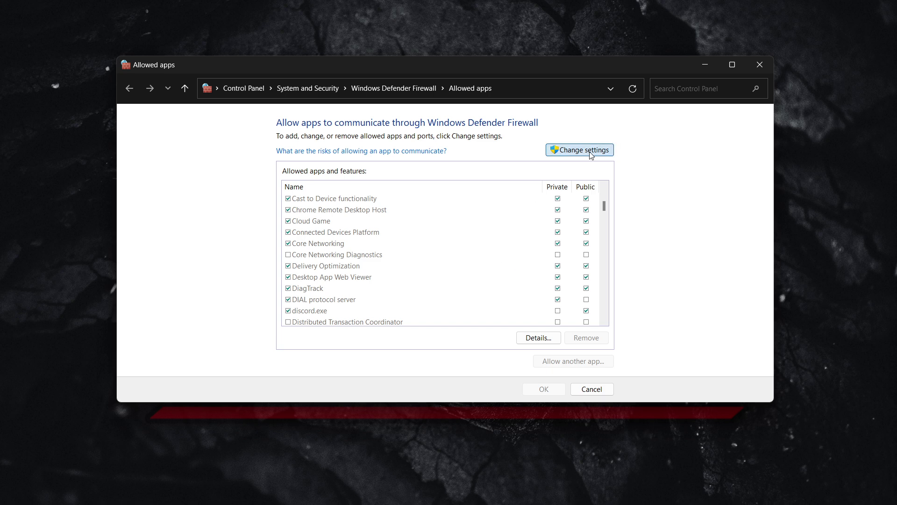
left_click(591, 151)
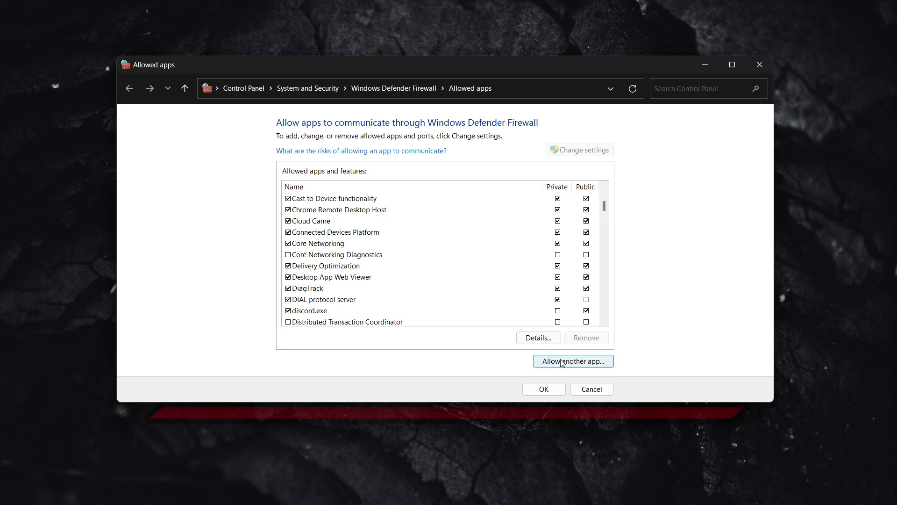
scroll(454, 253, "down", 1)
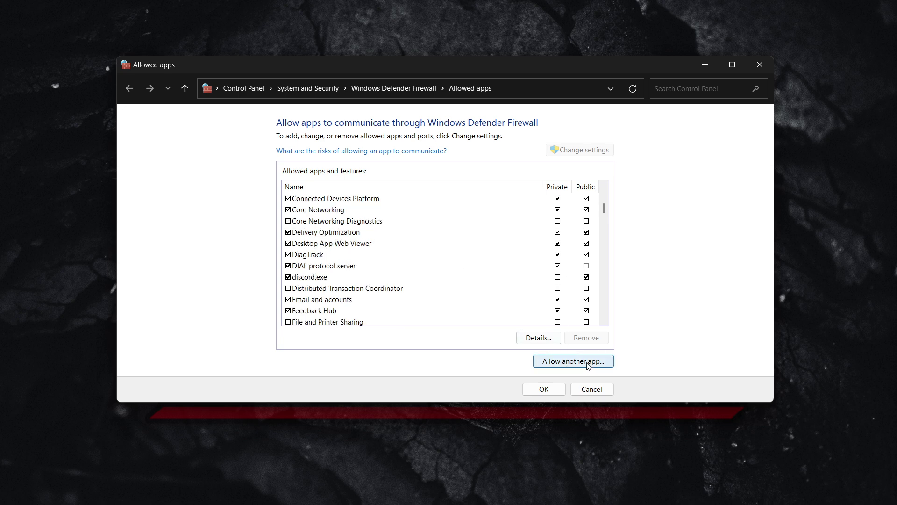
- Start Allow another app and browse to C:\Program Files on Windows-SSD
left_click(571, 361)
left_click_drag(471, 127, 453, 129)
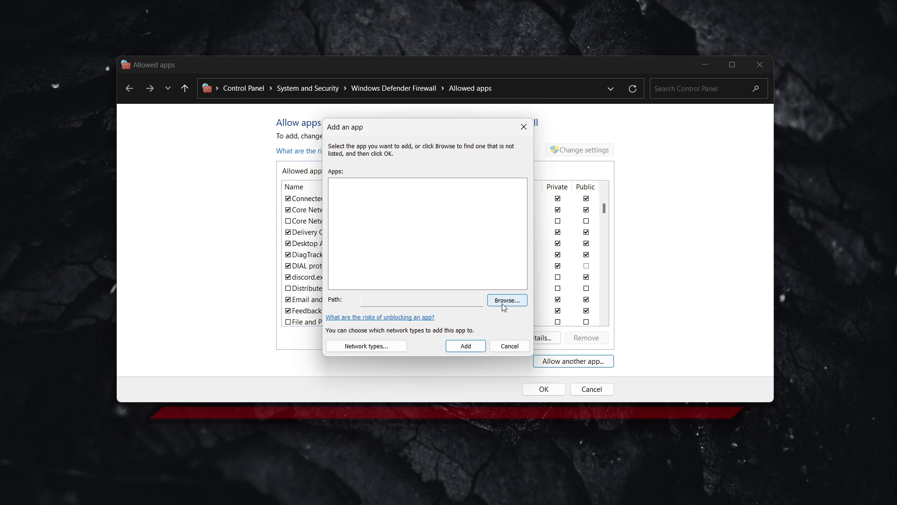
left_click(506, 301)
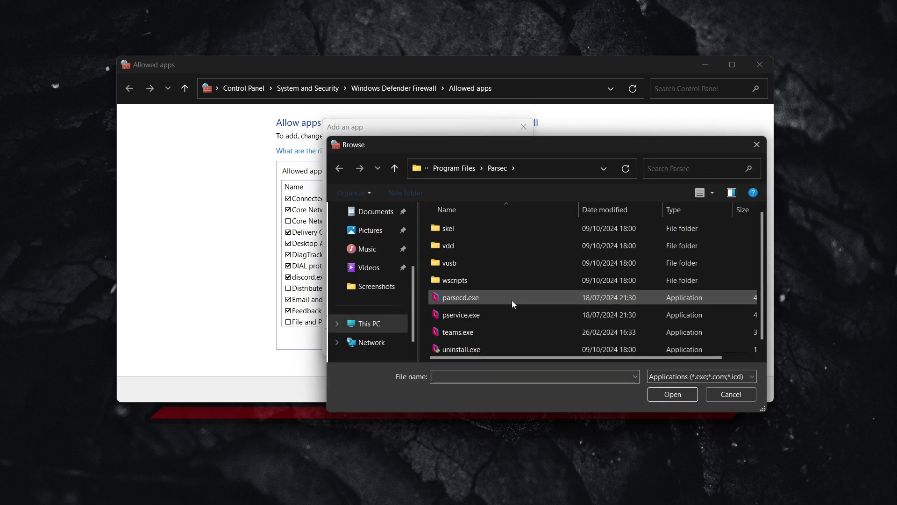
left_click_drag(549, 143, 496, 114)
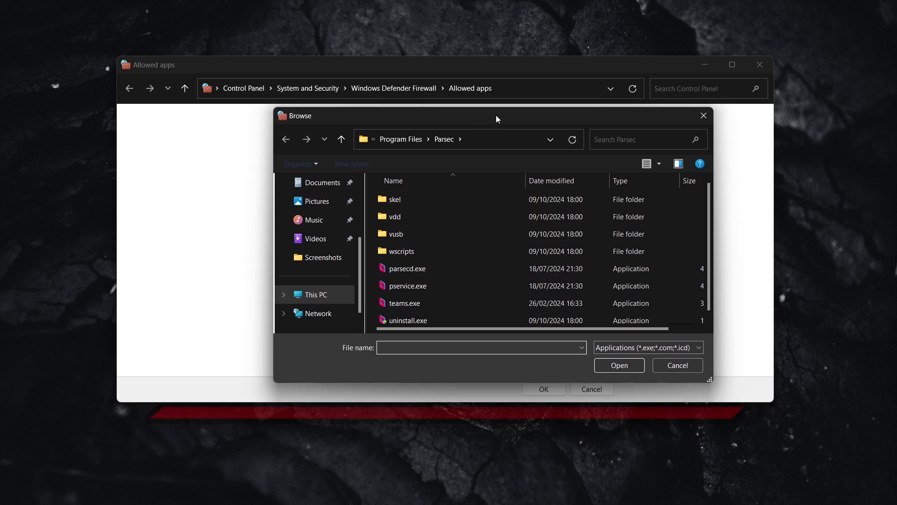
left_click(409, 140)
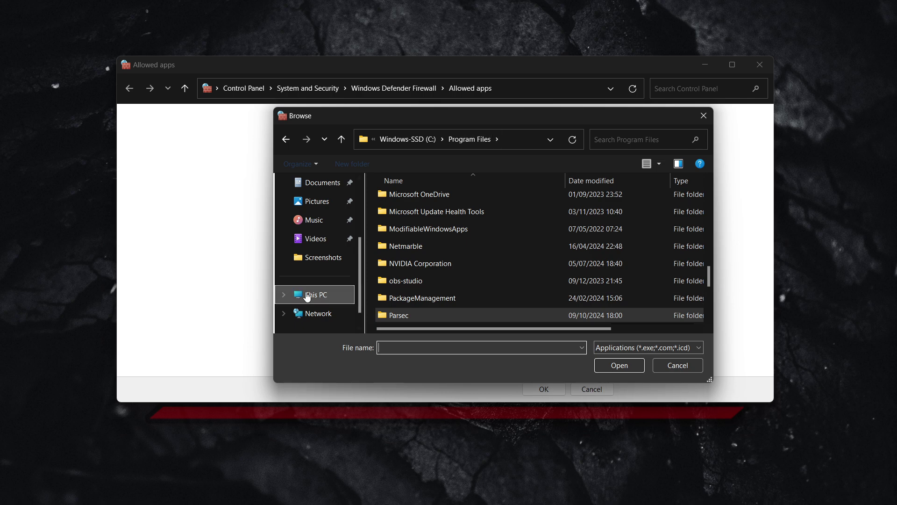
left_click(313, 295)
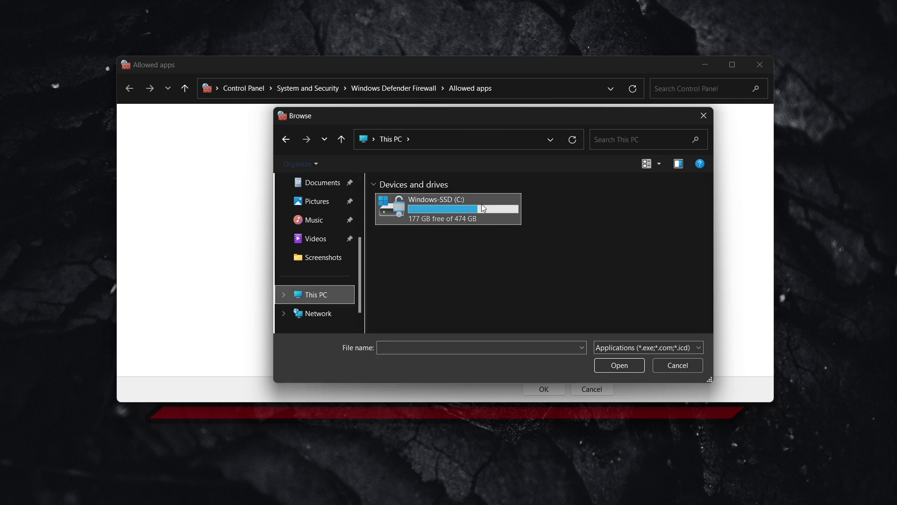
double_click(448, 203)
scroll(465, 246, "down", 2)
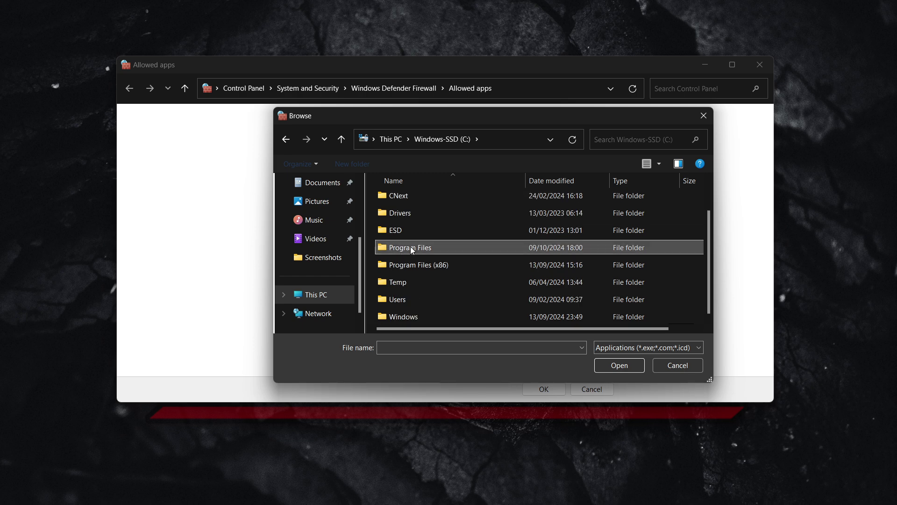
double_click(411, 246)
scroll(429, 262, "down", 2)
scroll(428, 262, "down", 2)
scroll(428, 262, "down", 2)
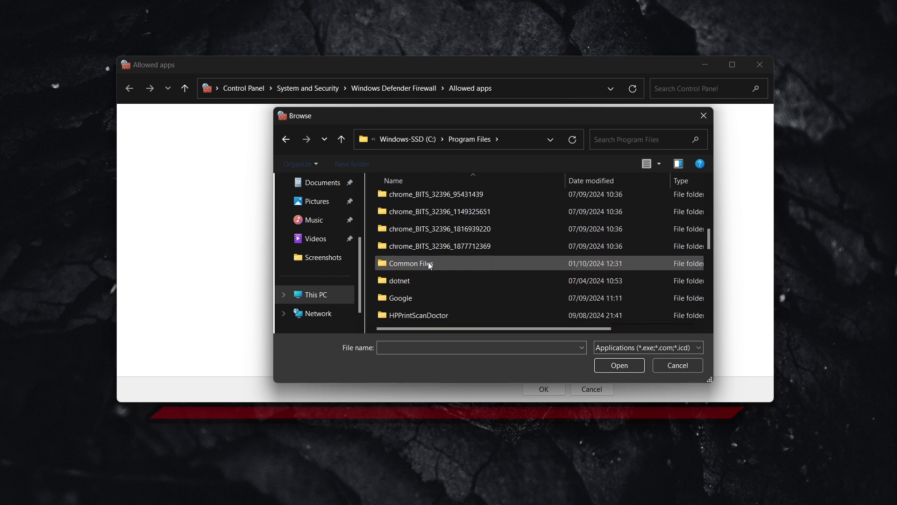
scroll(429, 262, "down", 3)
scroll(429, 261, "down", 2)
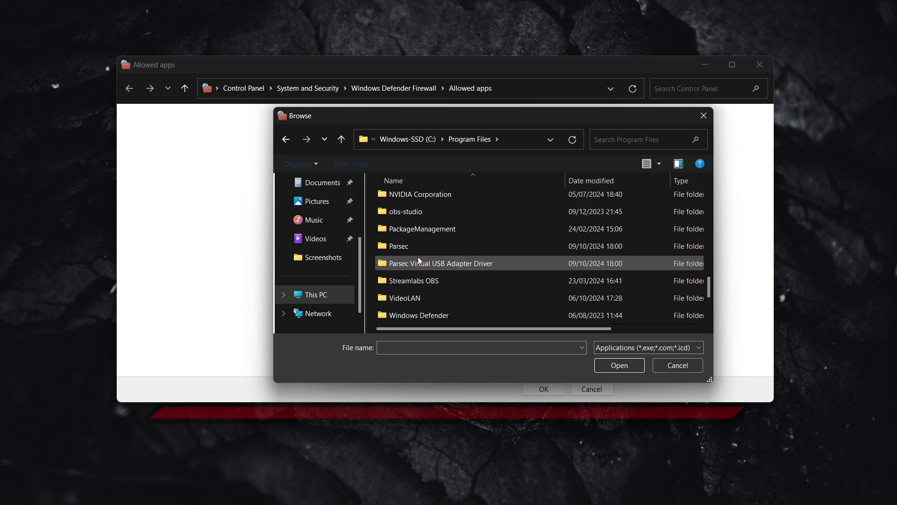
- Choose parsecd.exe from the Parsec folder as the app to add
double_click(411, 249)
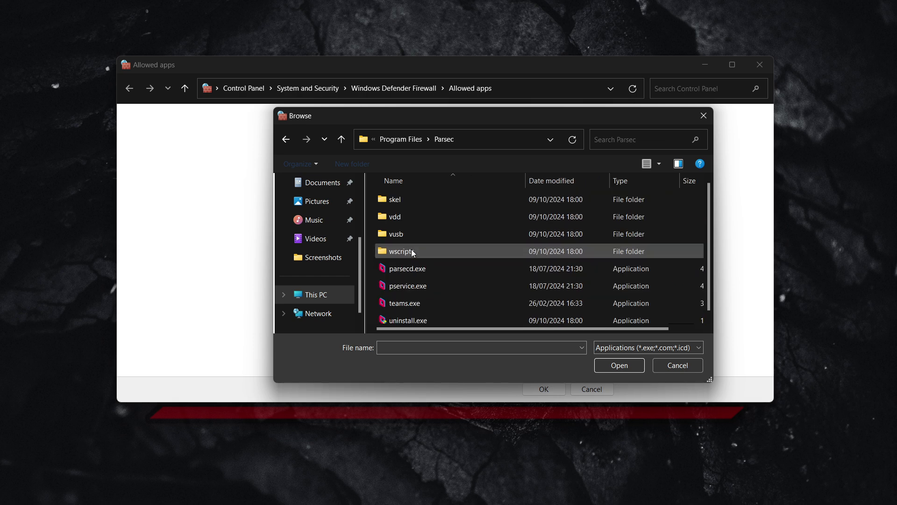
scroll(422, 271, "down", 1)
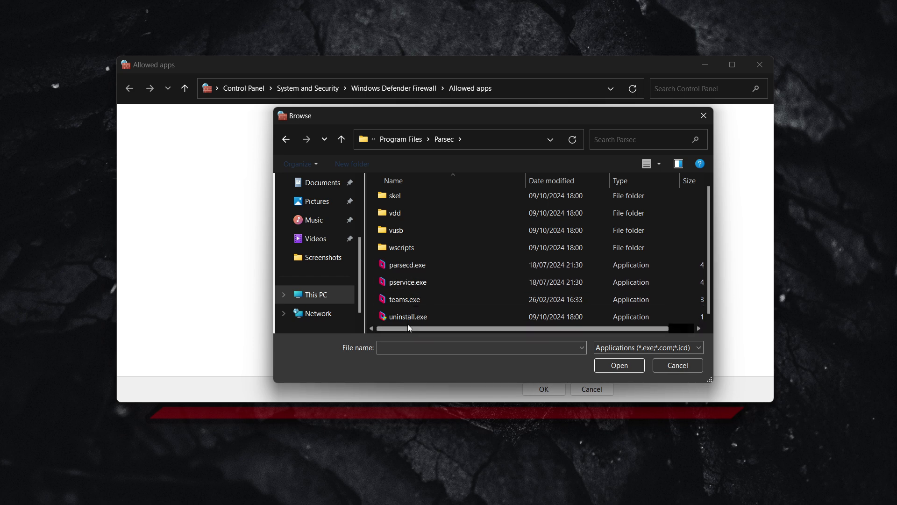
left_click(416, 266)
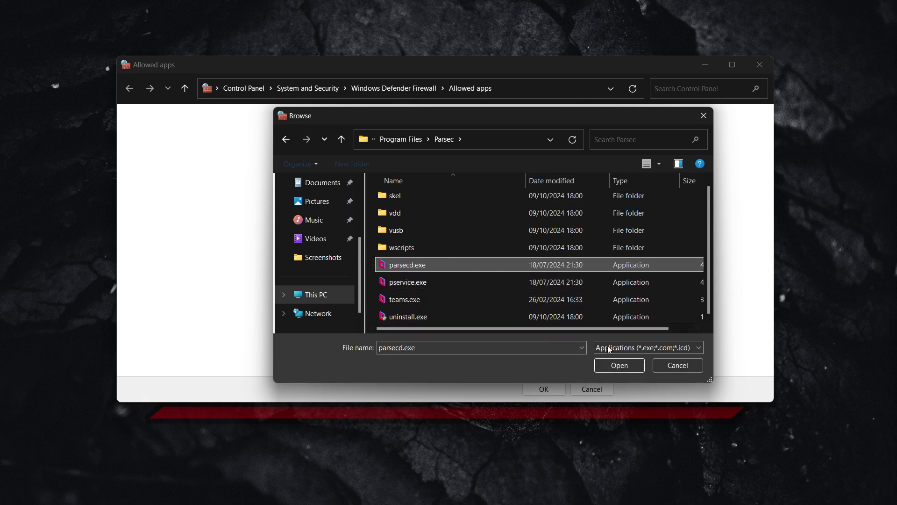
left_click(617, 362)
left_click(382, 185)
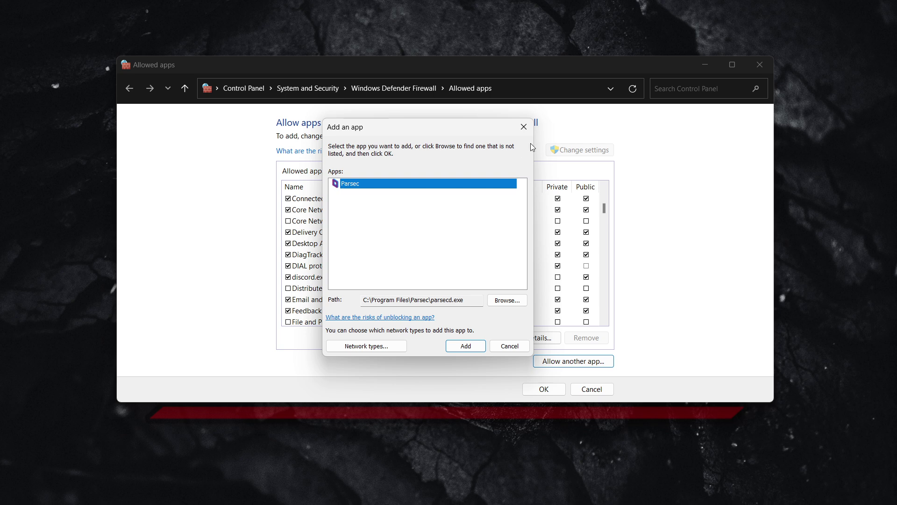
- Dismiss the Add an app dialog and close the leftover Explorer window
left_click(523, 126)
mouse_move(501, 491)
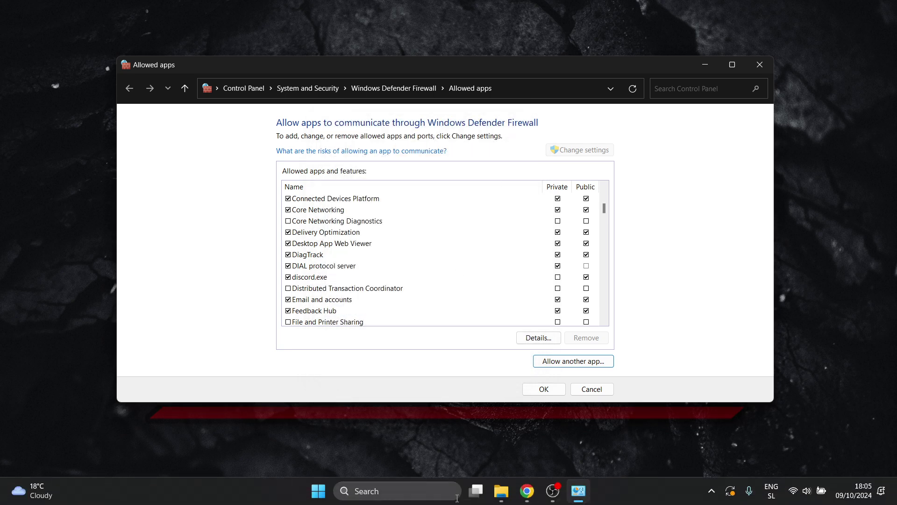
left_click(560, 432)
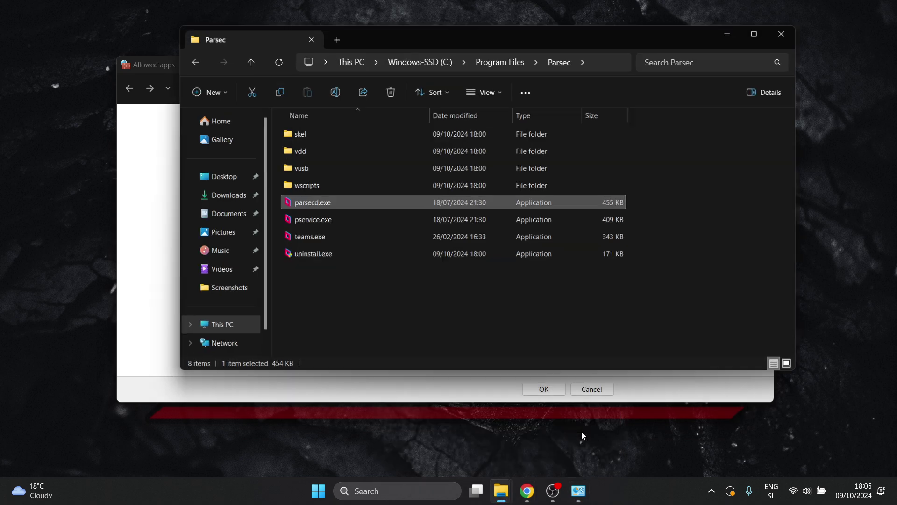
left_click_drag(531, 32, 531, 102)
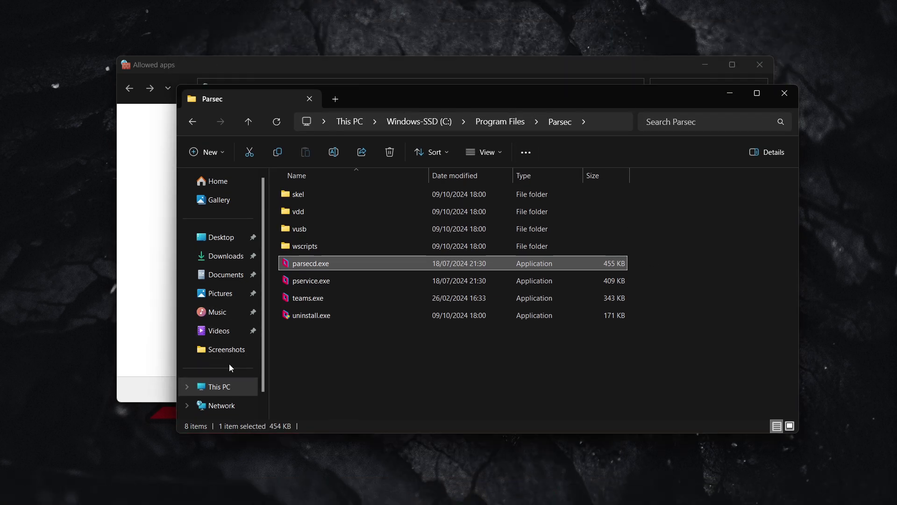
left_click(221, 386)
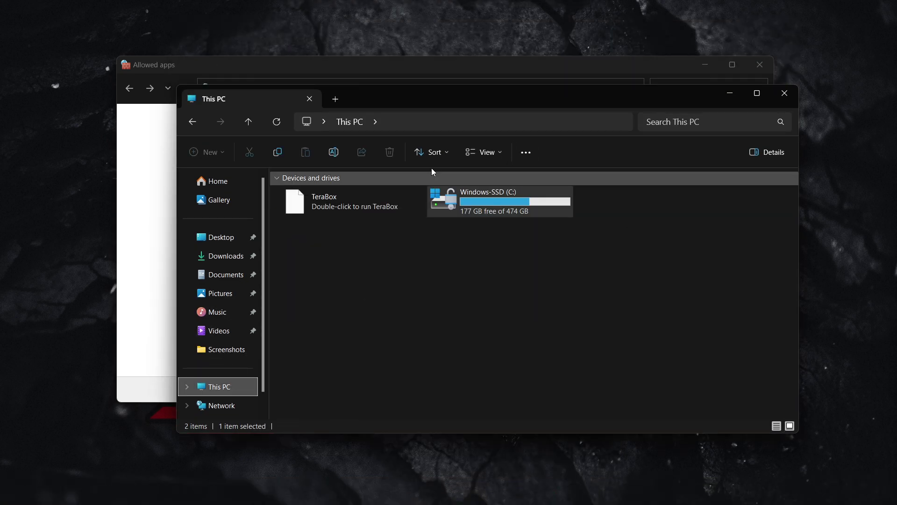
left_click(783, 94)
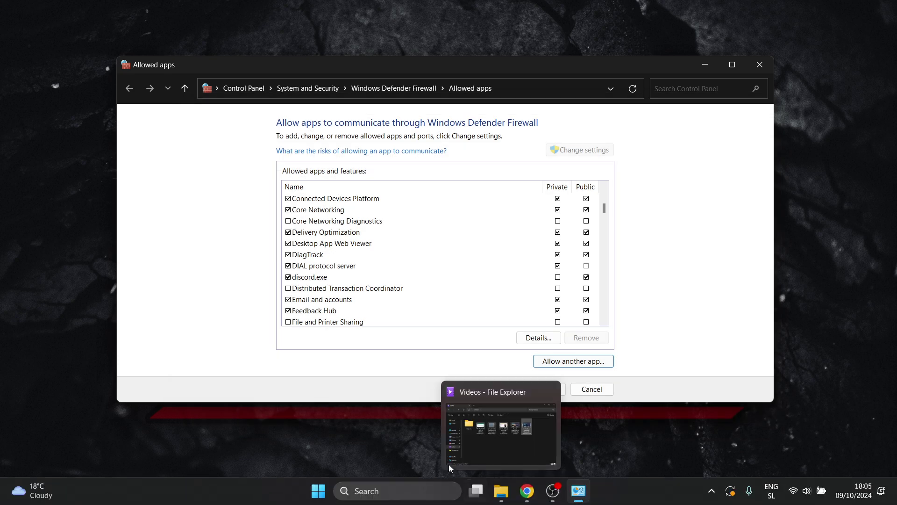
- Search Windows for parsec and go to Open file location on the Parsec result
left_click(381, 493)
type("parsec")
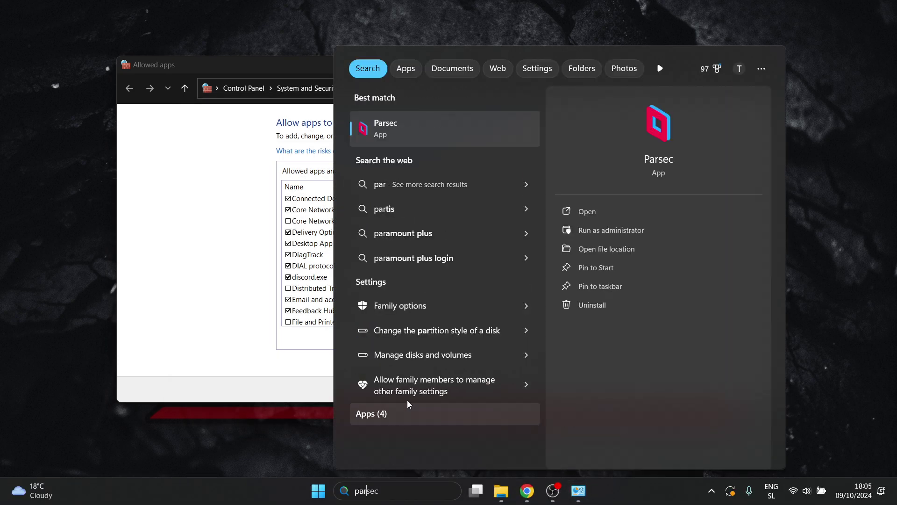
right_click(419, 132)
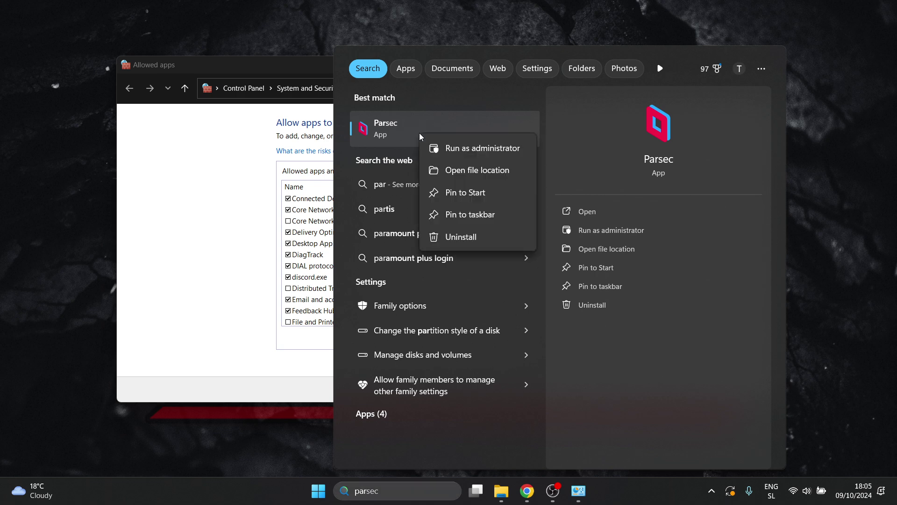
left_click(477, 170)
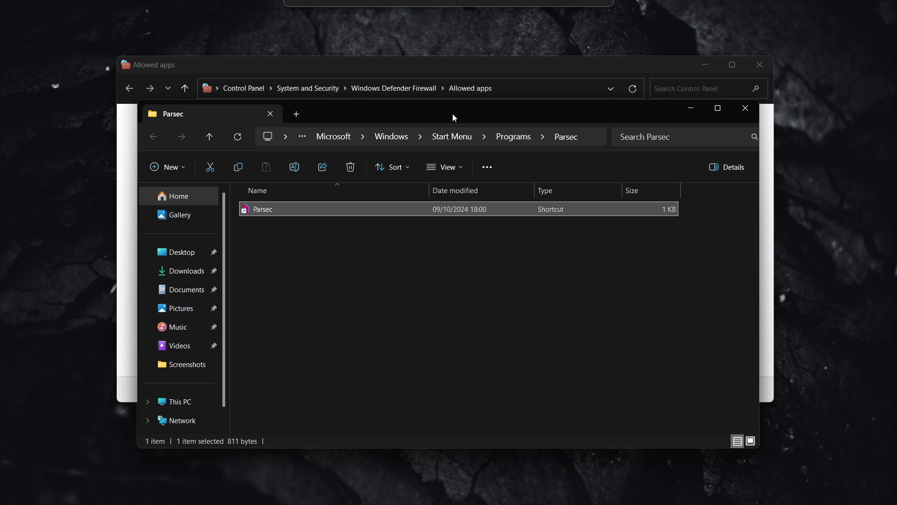
- Follow the Parsec shortcut's Open file location to the Parsec program folder
left_click_drag(490, 99, 447, 68)
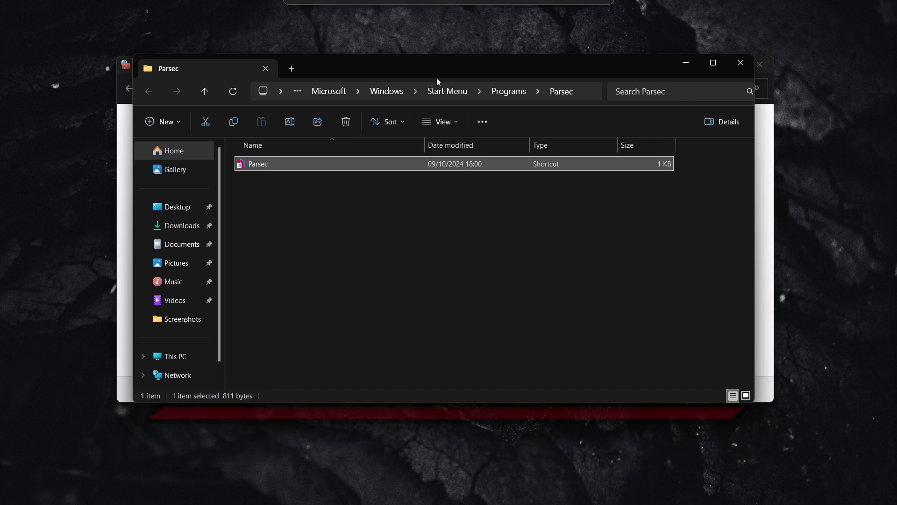
right_click(287, 163)
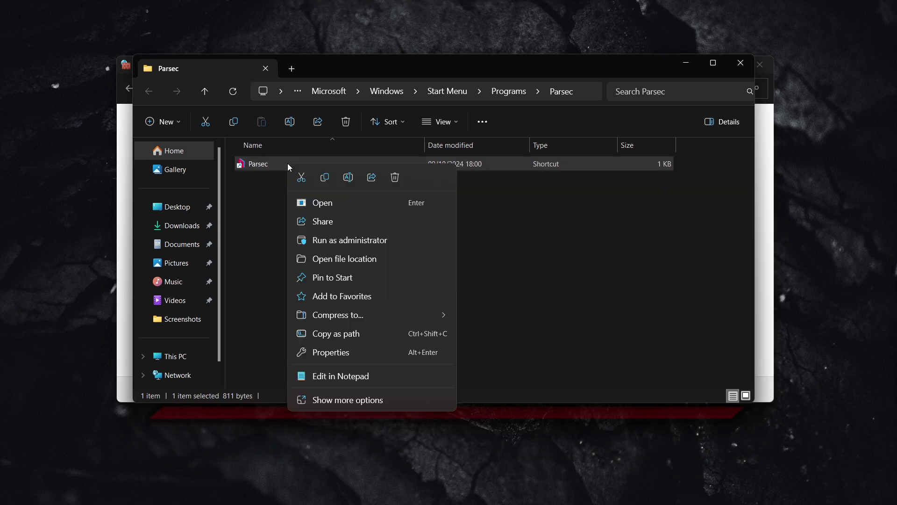
left_click(337, 260)
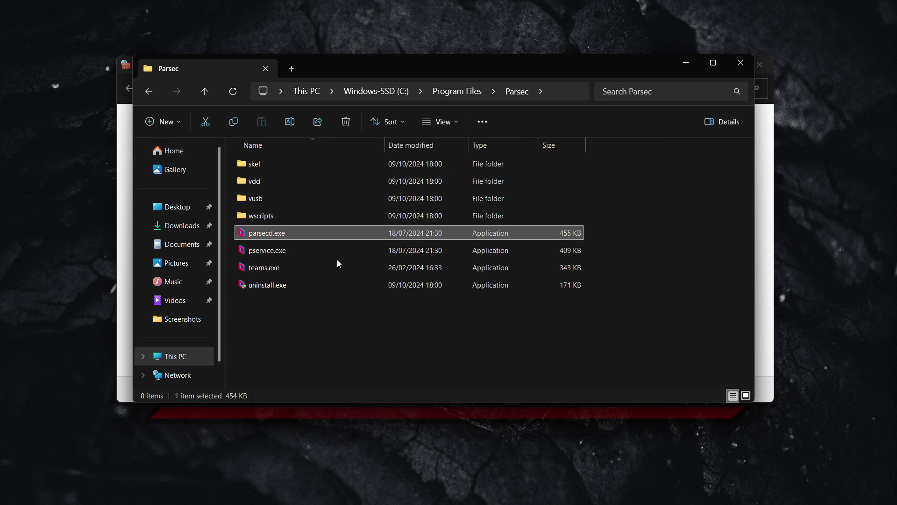
left_click(332, 329)
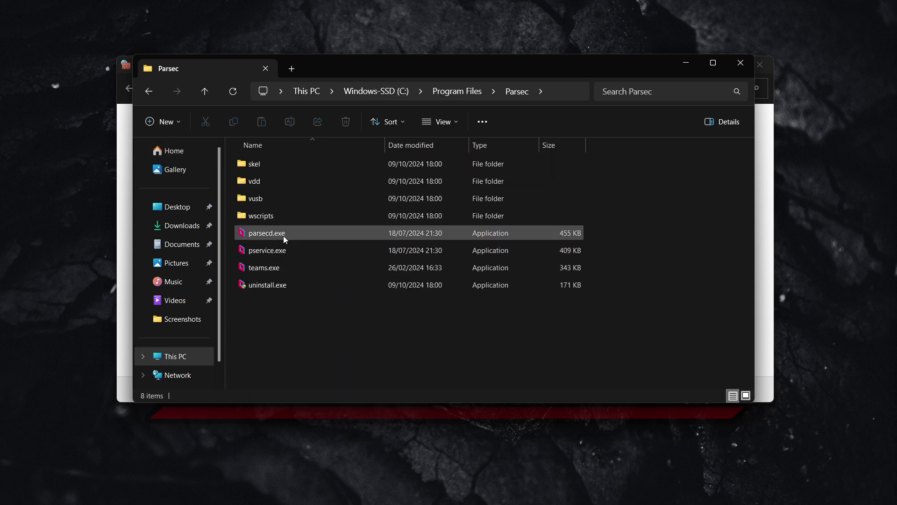
left_click_drag(349, 69, 420, 70)
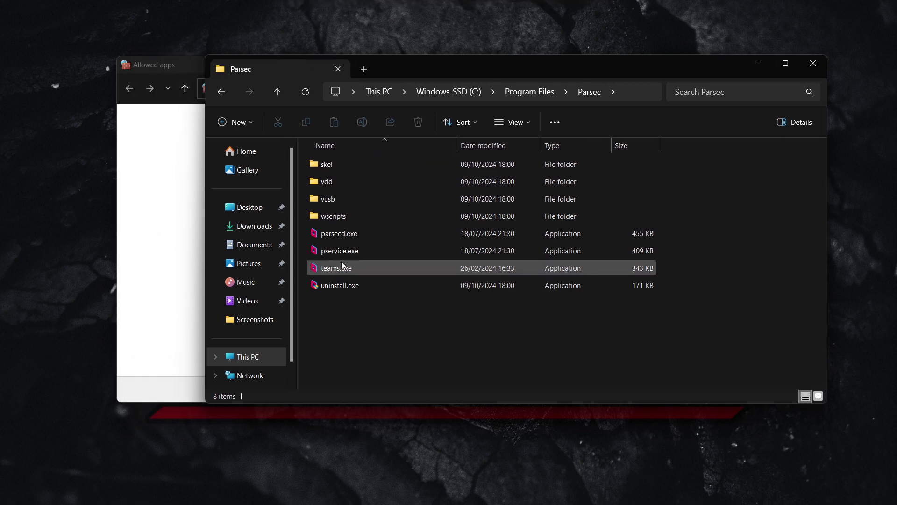
left_click(340, 239)
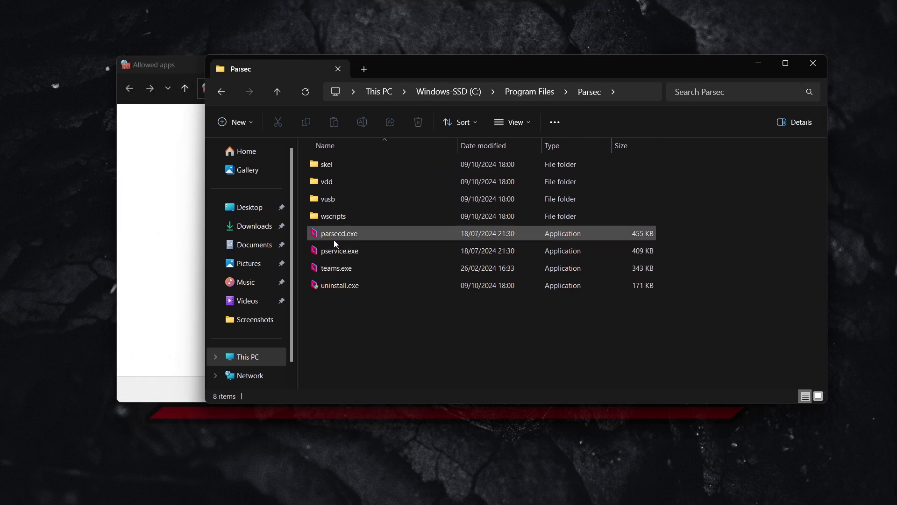
- Copy the full path of parsecd.exe via Copy as path
left_click(361, 234)
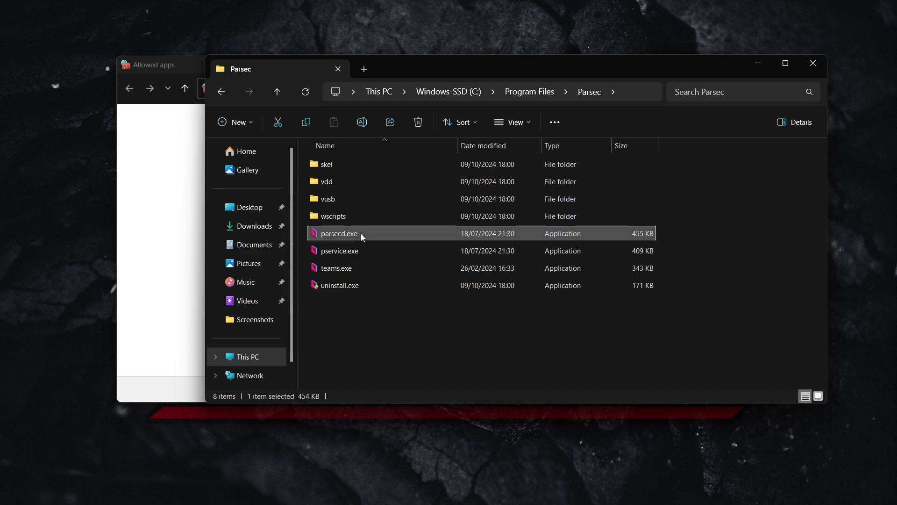
right_click(371, 233)
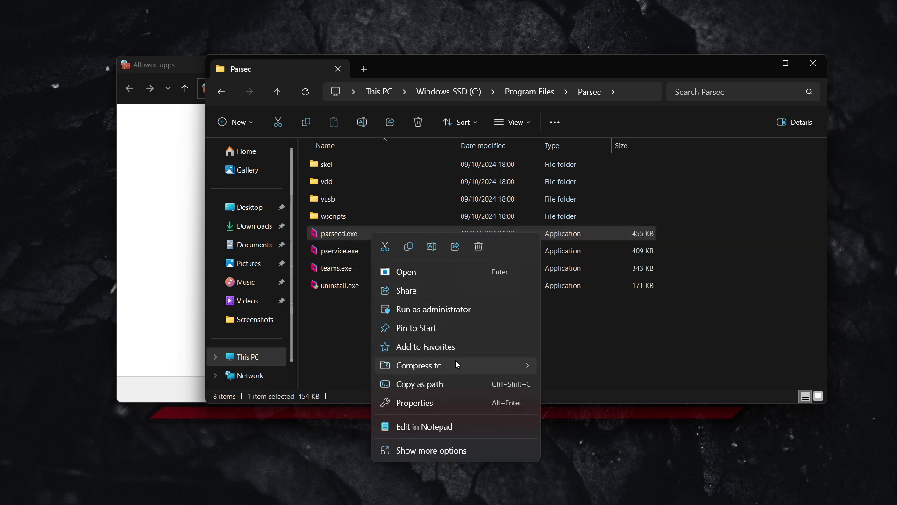
left_click(449, 385)
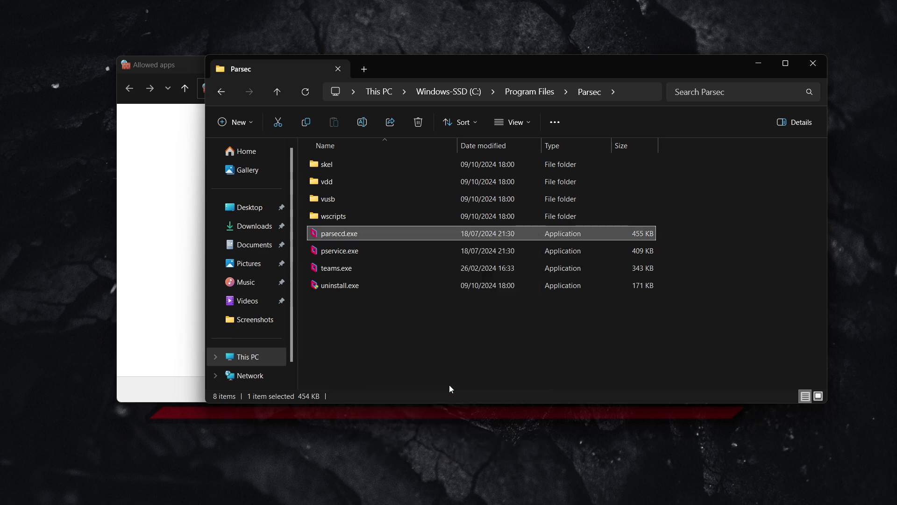
- Add Parsec to the allowed apps by pasting the parsecd.exe path in Browse and confirming Add
left_click(816, 66)
left_click(573, 360)
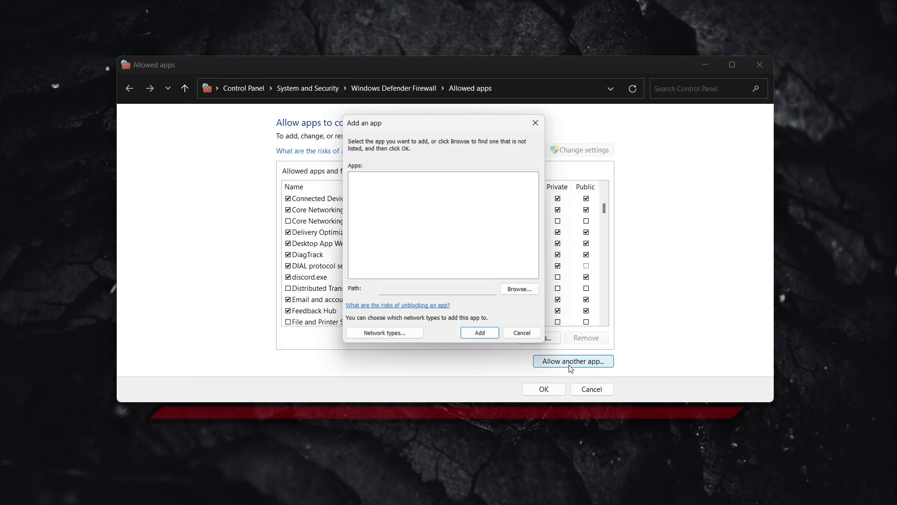
left_click(448, 293)
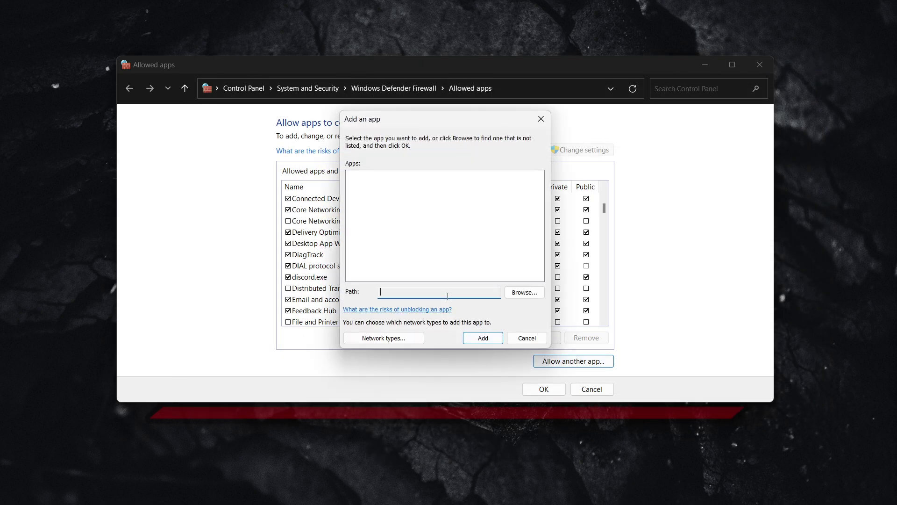
left_click(524, 292)
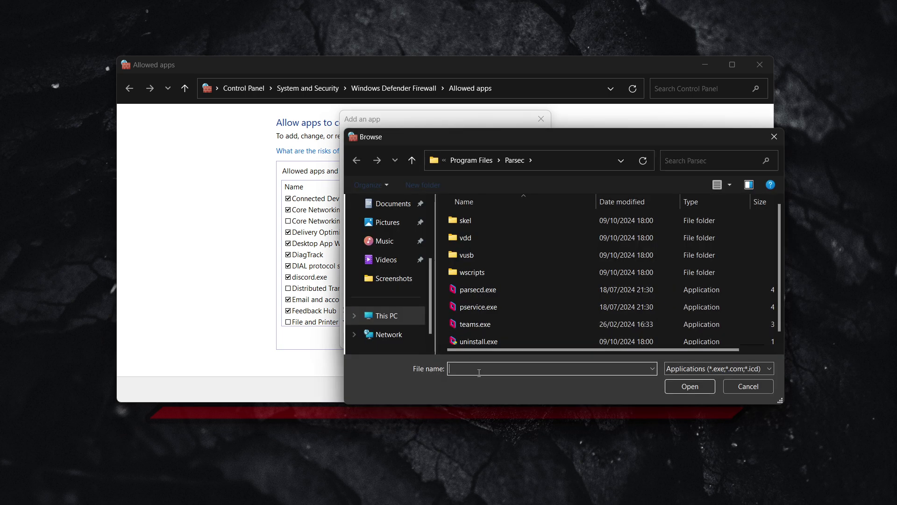
type("\"C:\\Program Files\\Parsec\\parsecd.exe\"")
left_click(690, 386)
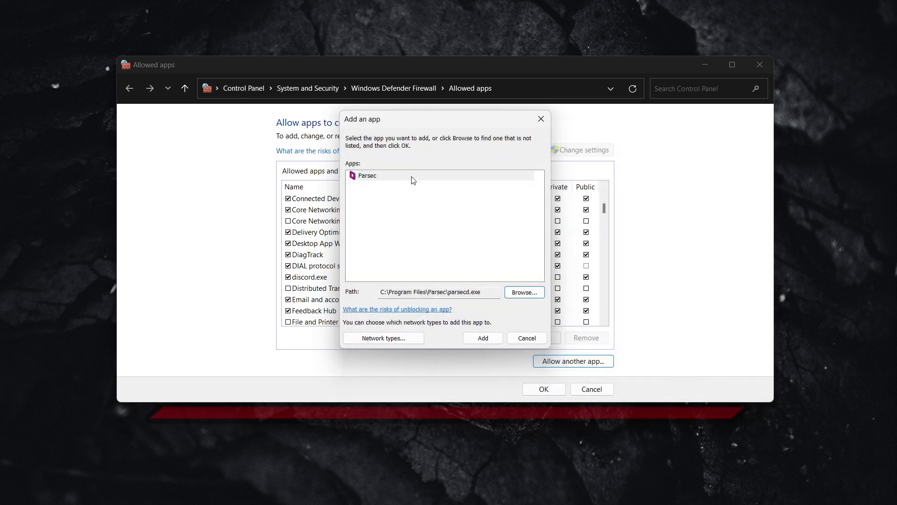
left_click(541, 119)
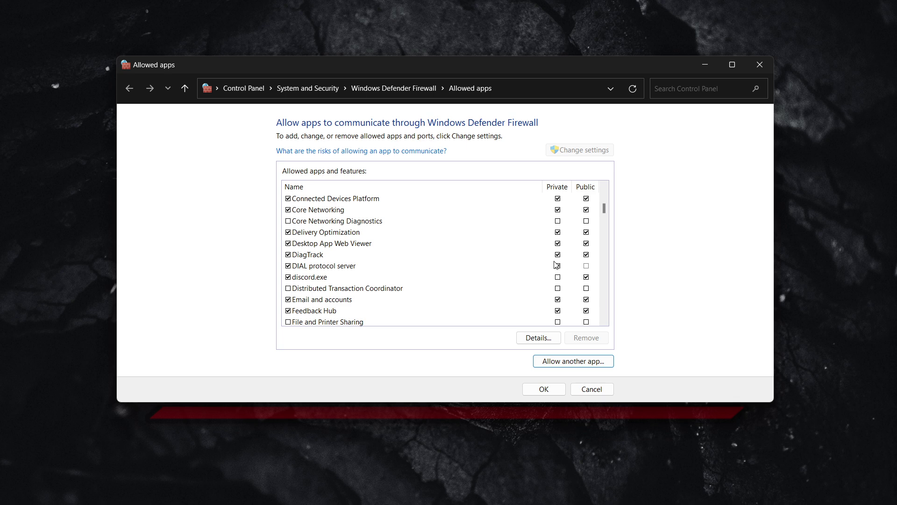
scroll(361, 280, "down", 2)
scroll(354, 277, "down", 2)
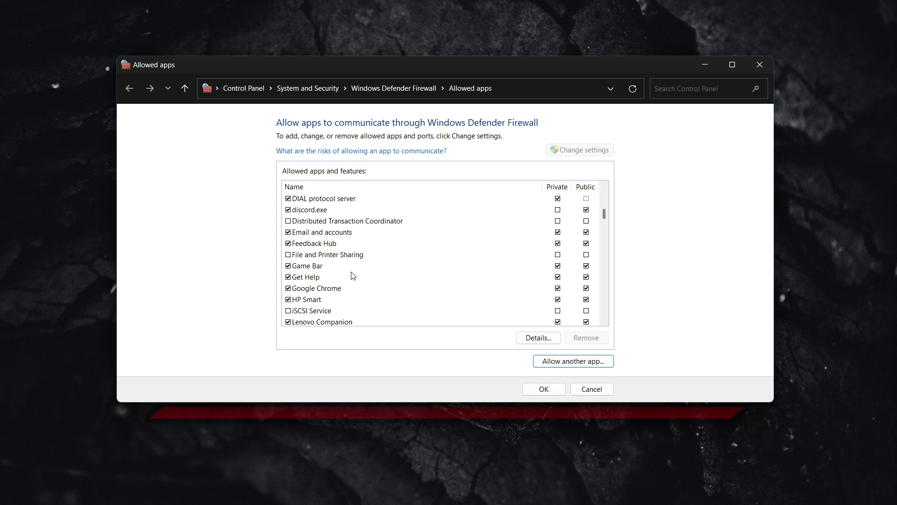